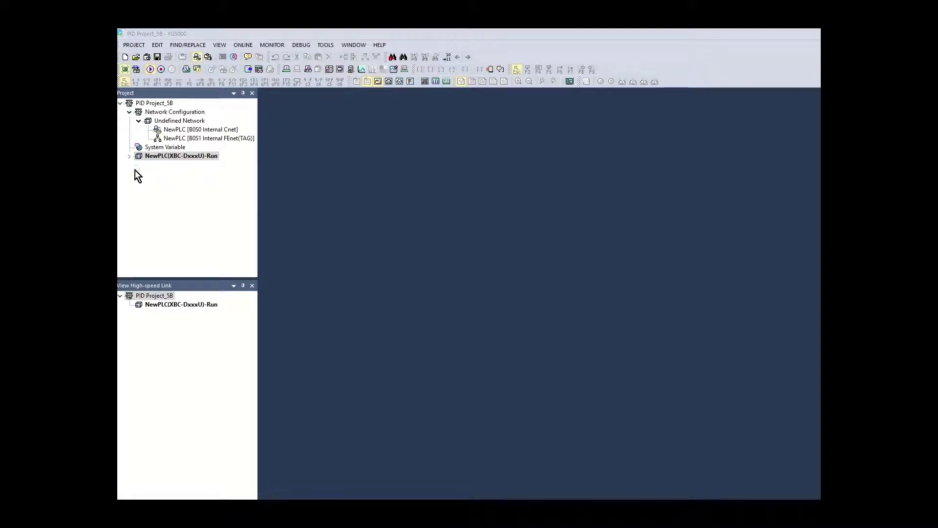
Expand NewPLC > Parameter > Internal Parameter > PID to show the PID(16 Loop) and Auto Tuning entries.
left_click(129, 158)
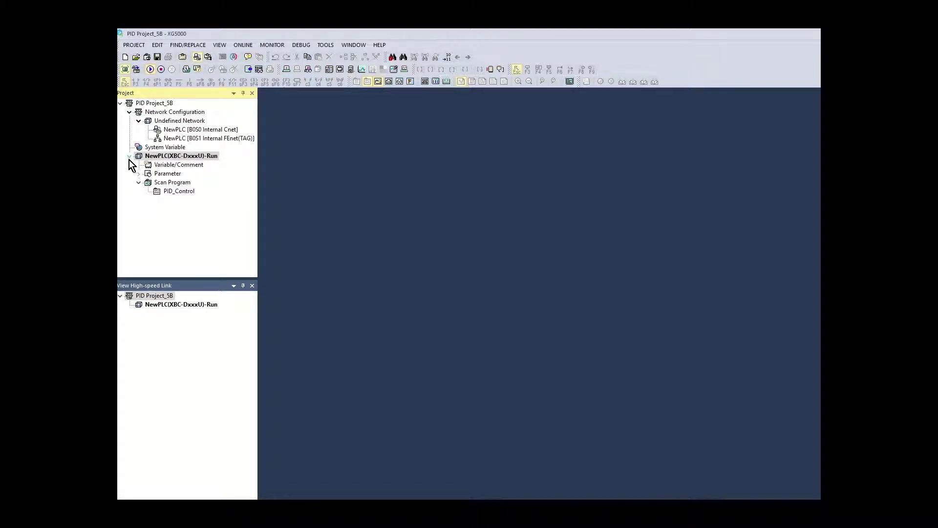
left_click(139, 174)
left_click(148, 200)
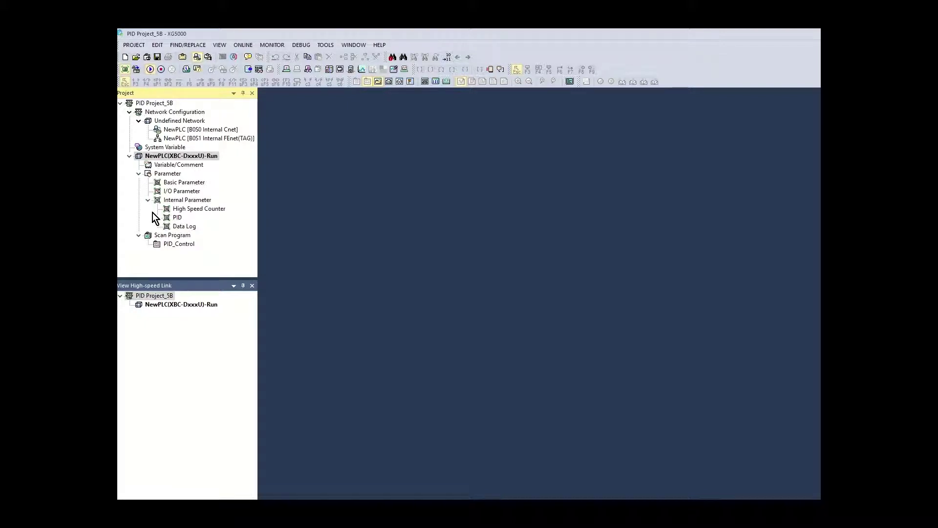
left_click(157, 218)
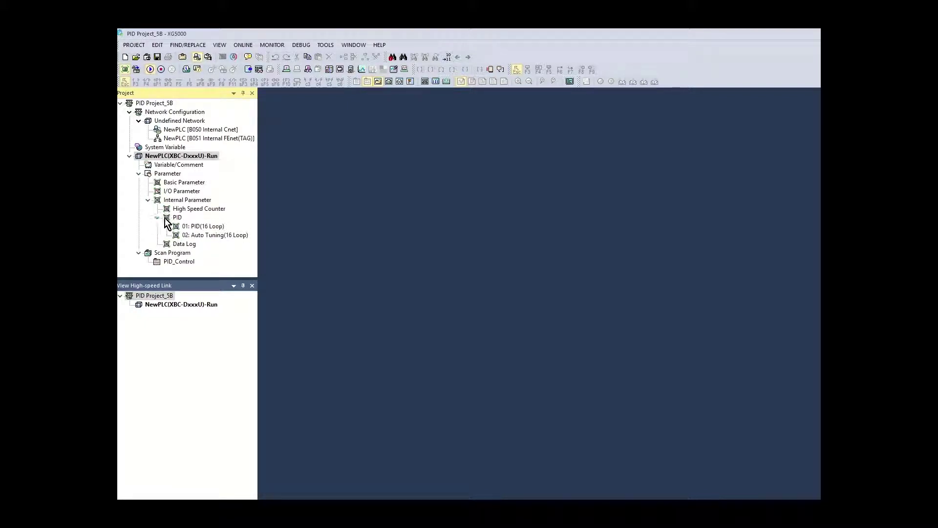
In PID(16 Loop), keep loop 0 on Auto Opr, Forward, anti-windup Disable, By Error, PWM output disabled.
double_click(199, 225)
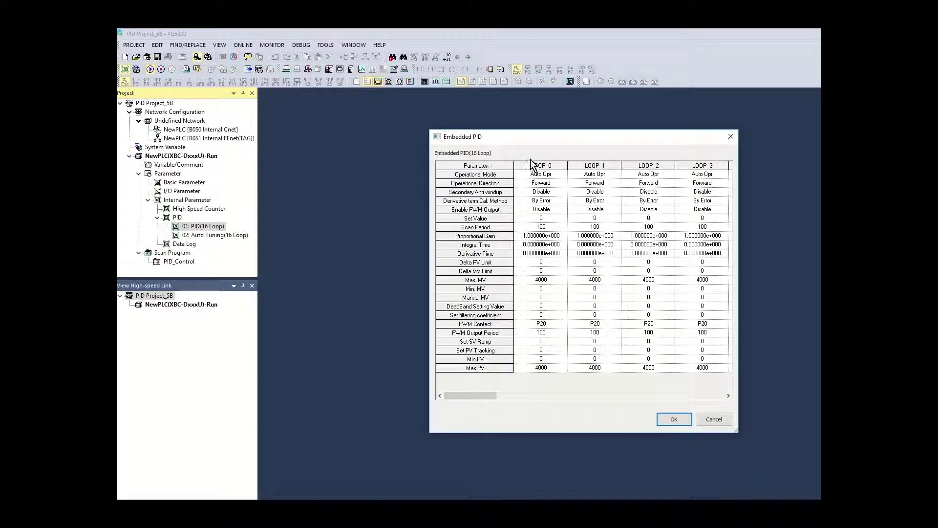
left_click(558, 175)
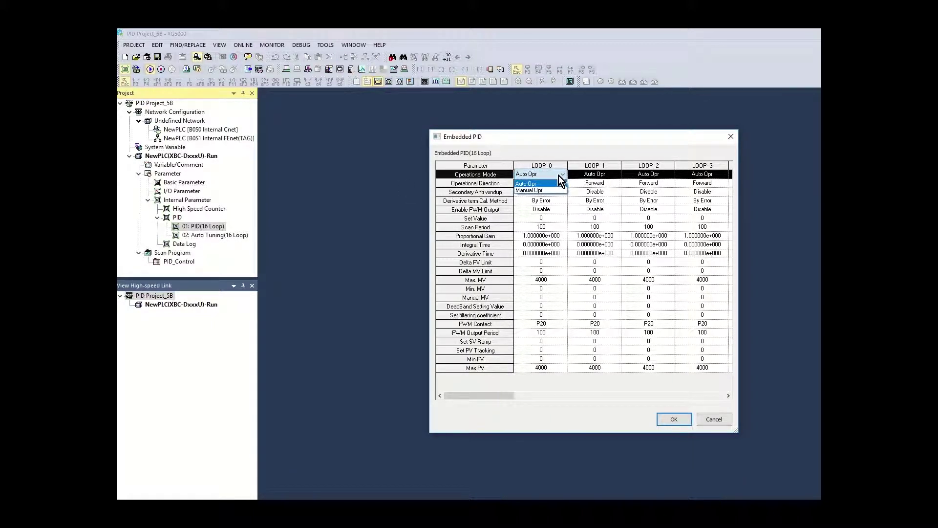
left_click(555, 185)
left_click(555, 185)
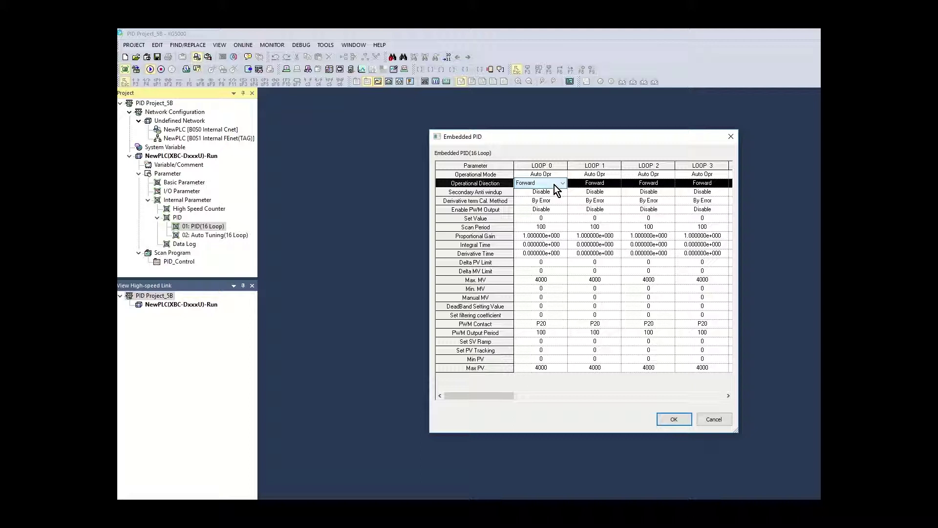
left_click(555, 193)
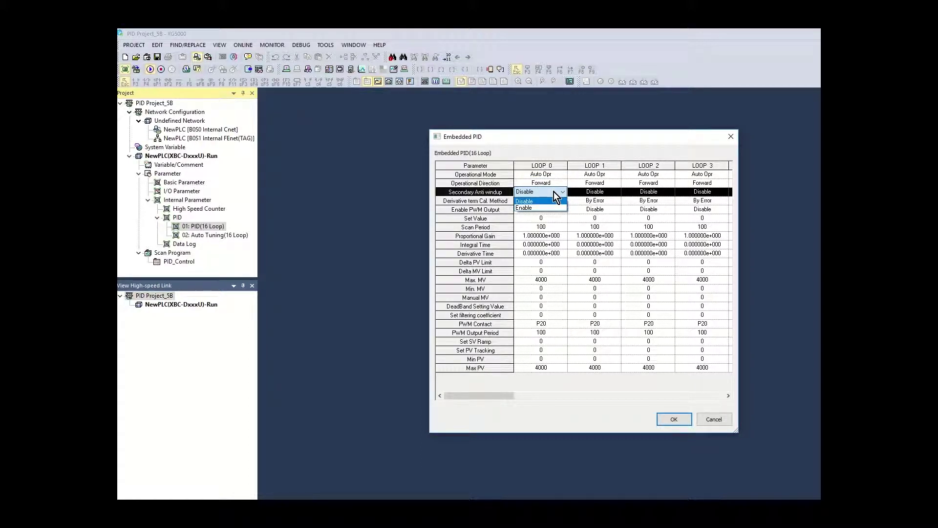
left_click(554, 191)
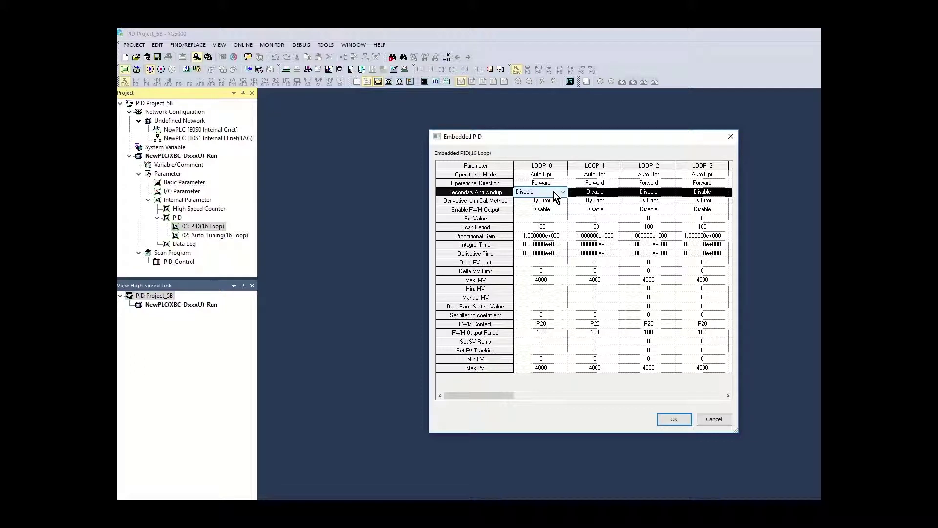
left_click(555, 191)
left_click(555, 192)
left_click(557, 200)
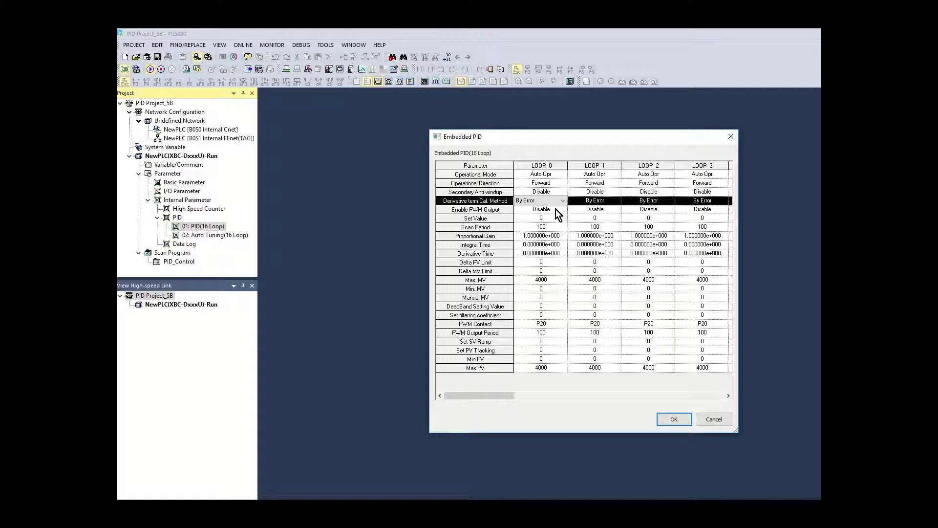
left_click(556, 210)
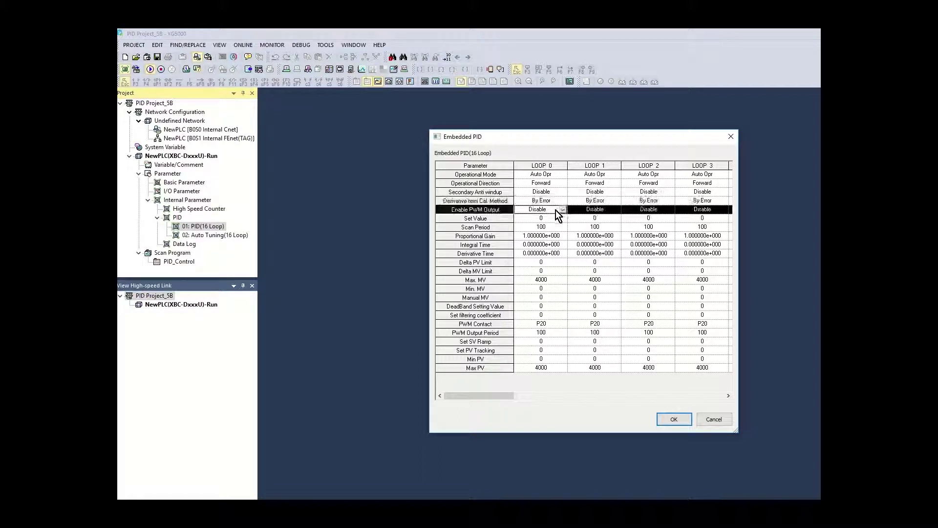
left_click(555, 209)
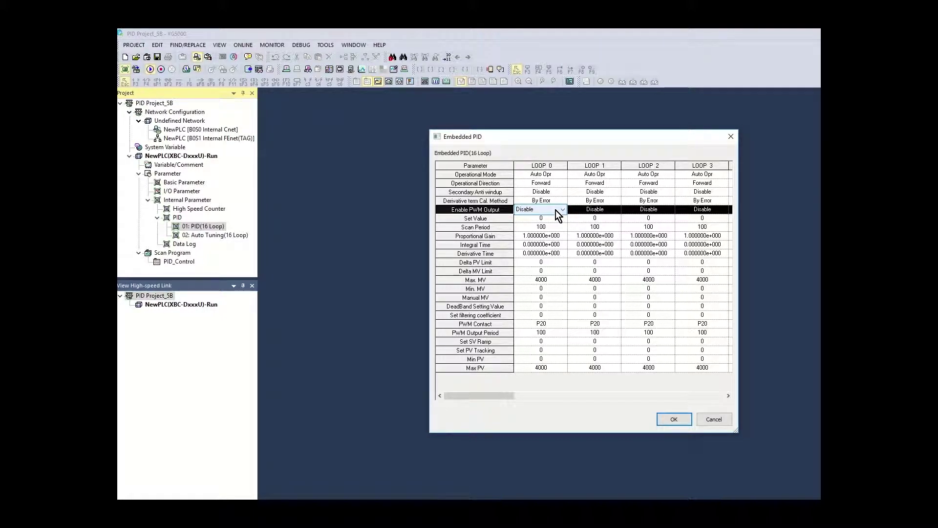
left_click(552, 218)
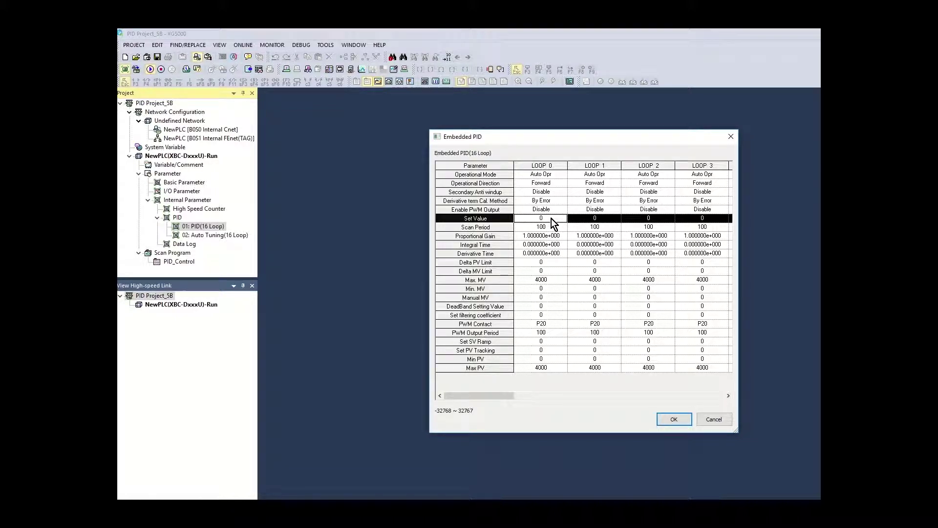
left_click(551, 226)
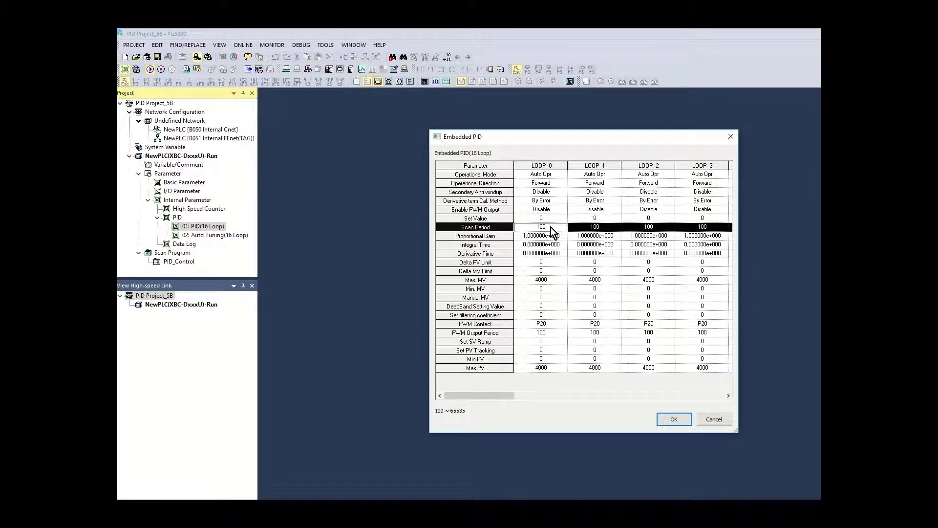
key("Down")
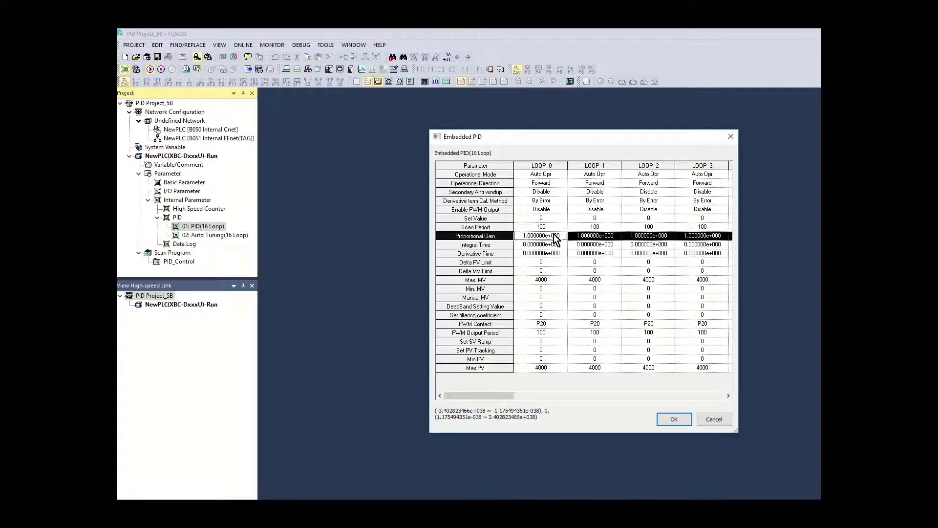
left_click(557, 246)
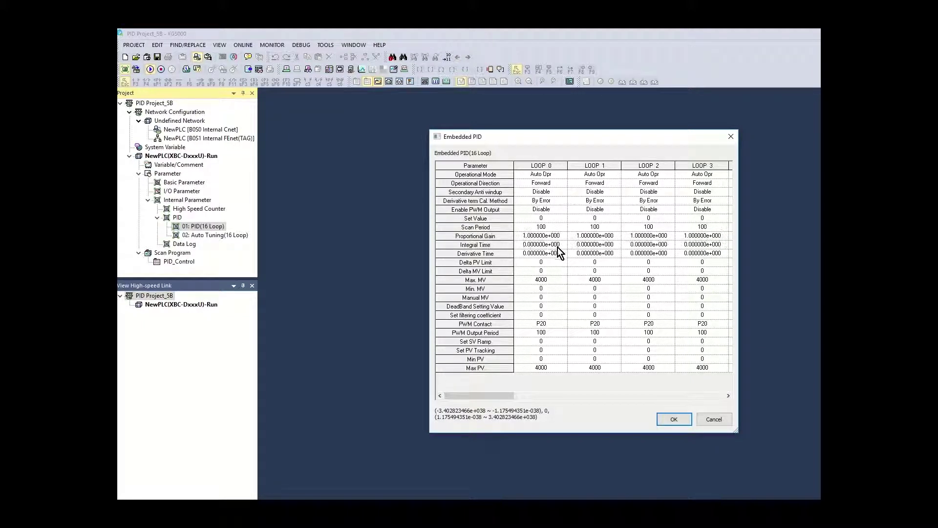
left_click(558, 250)
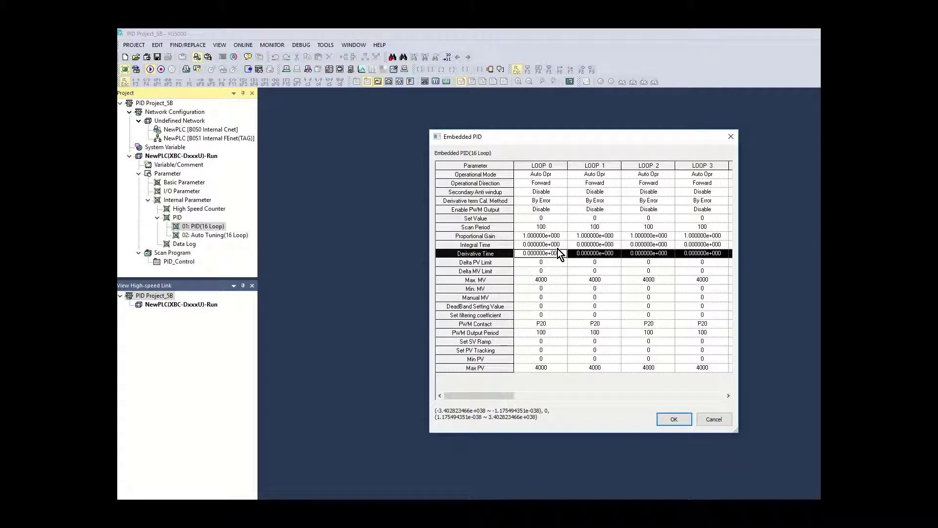
left_click(555, 264)
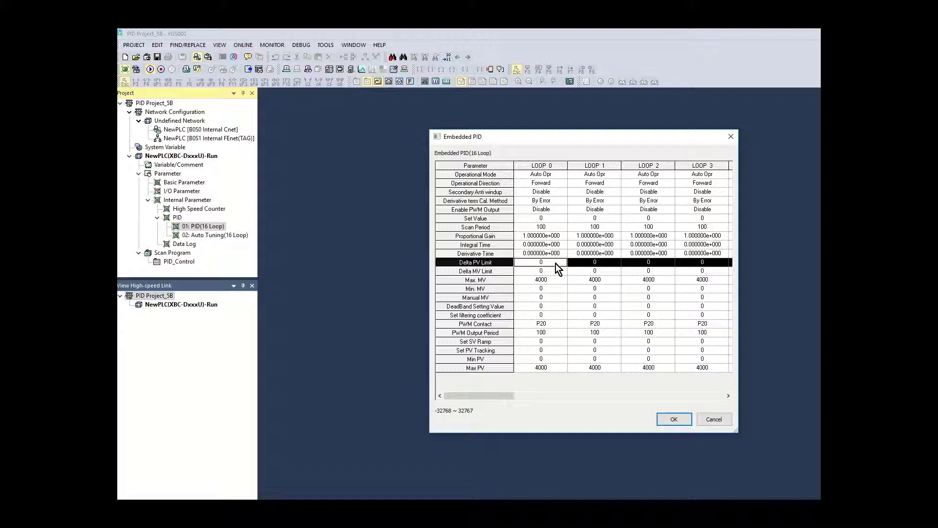
left_click(556, 272)
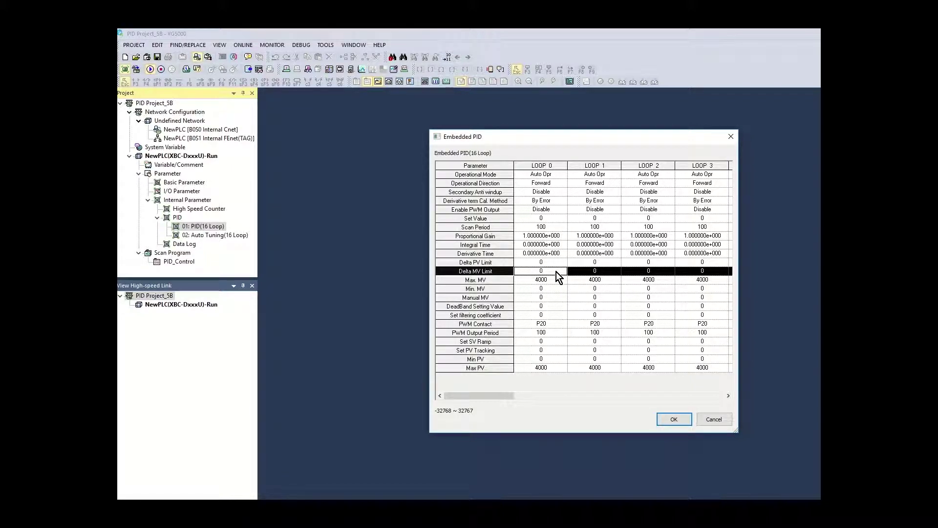
left_click(559, 279)
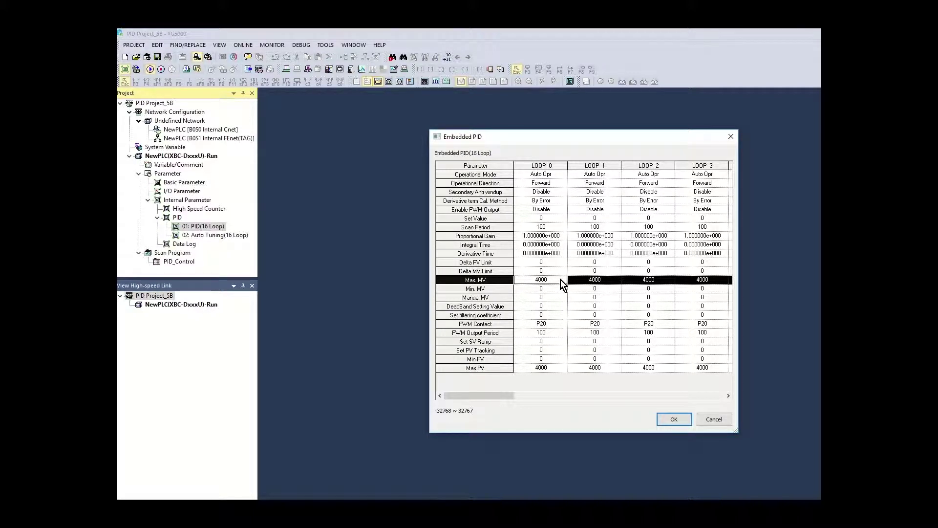
left_click(559, 289)
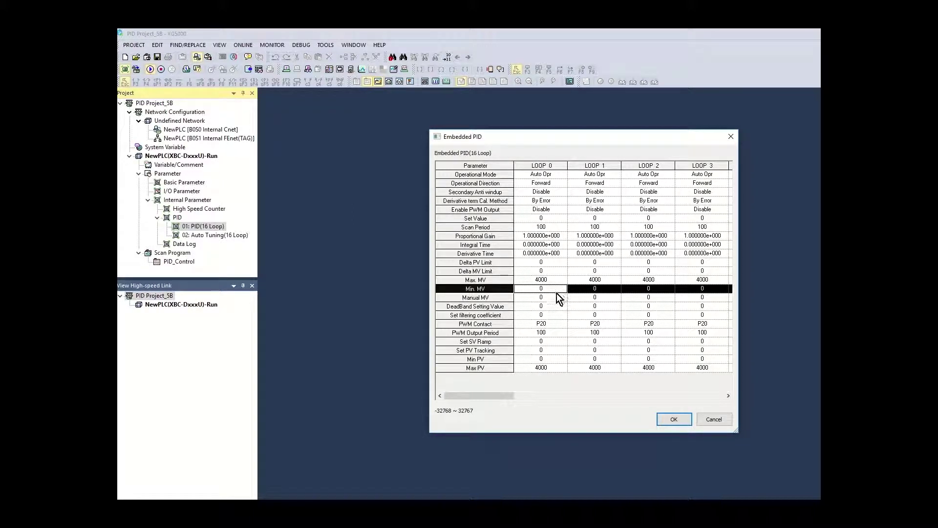
left_click(557, 298)
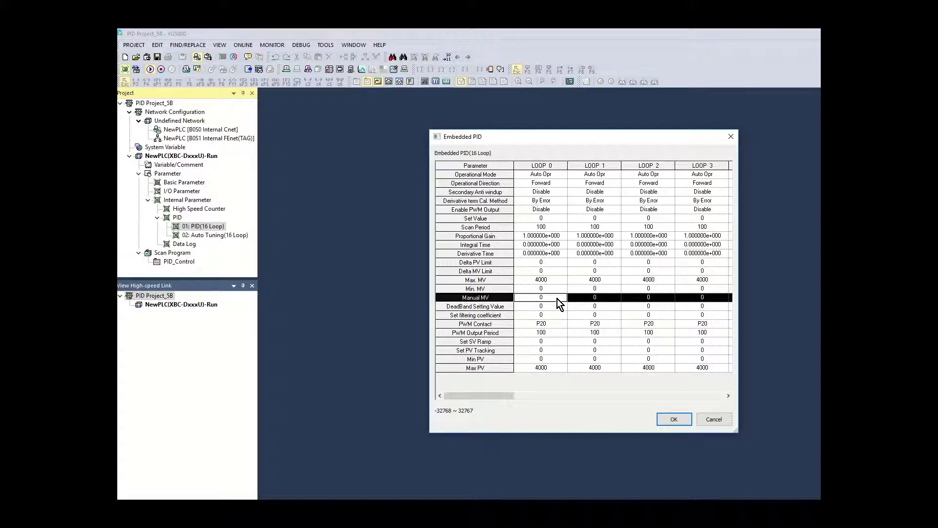
left_click(556, 306)
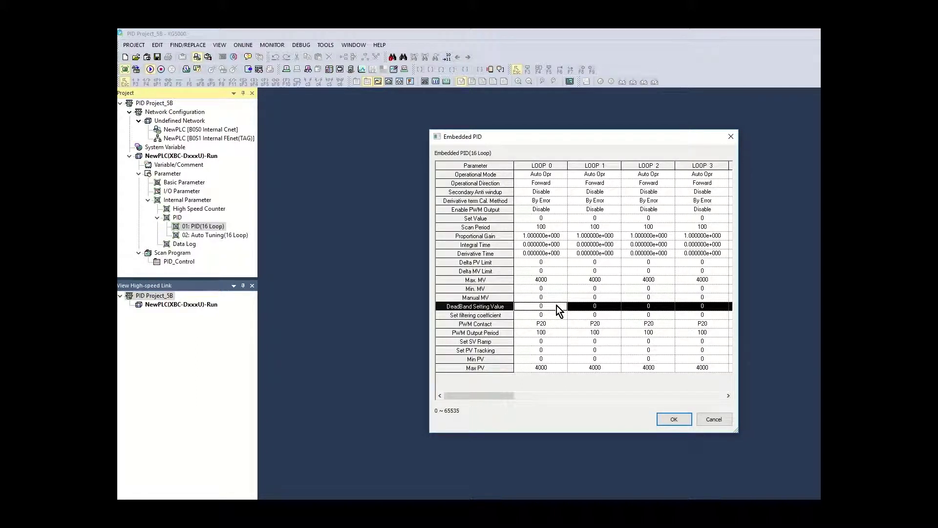
left_click(556, 315)
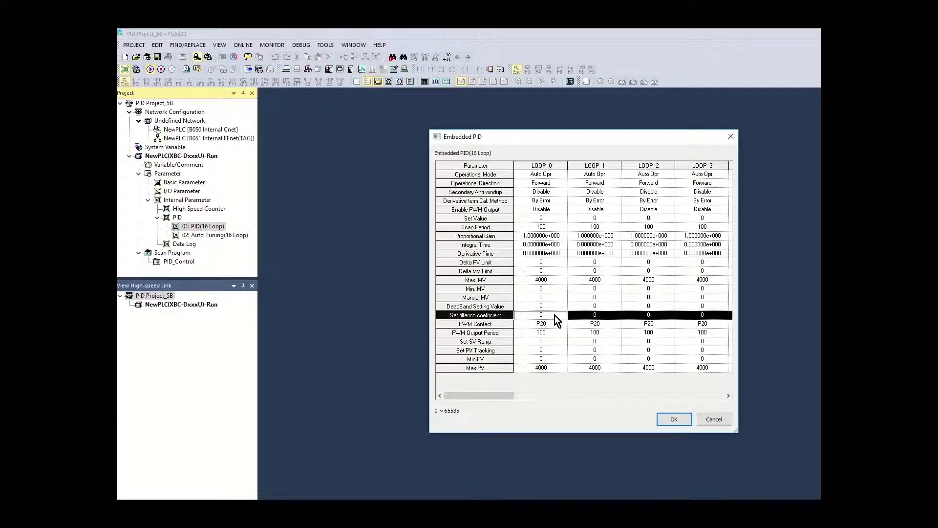
left_click(555, 324)
left_click(556, 323)
left_click(555, 324)
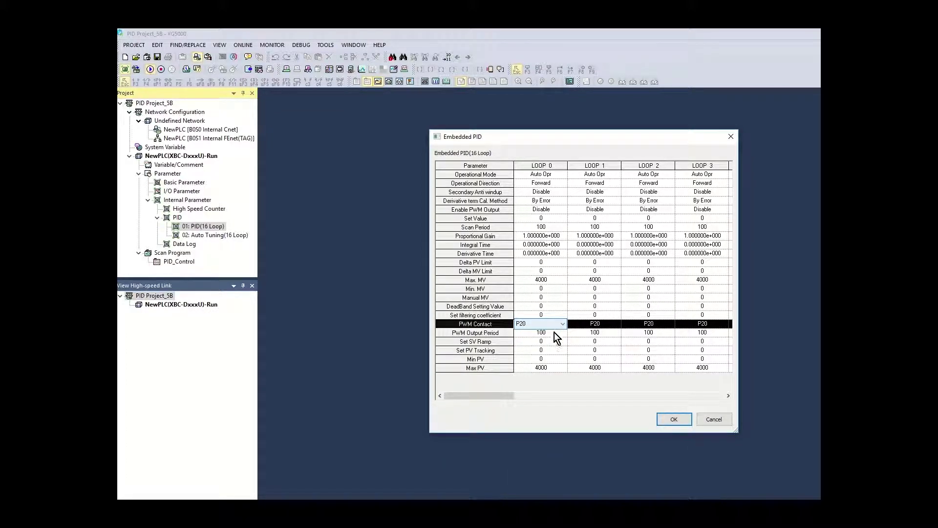
left_click(554, 335)
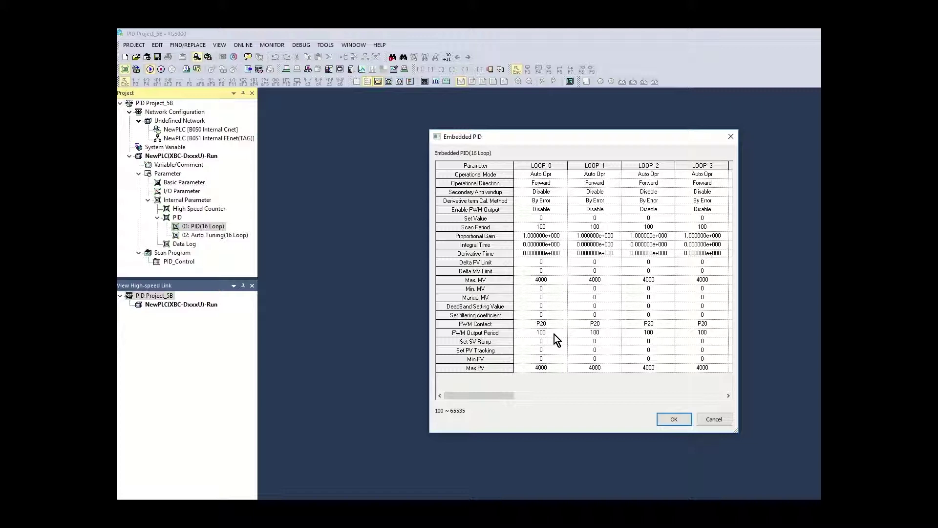
left_click(554, 334)
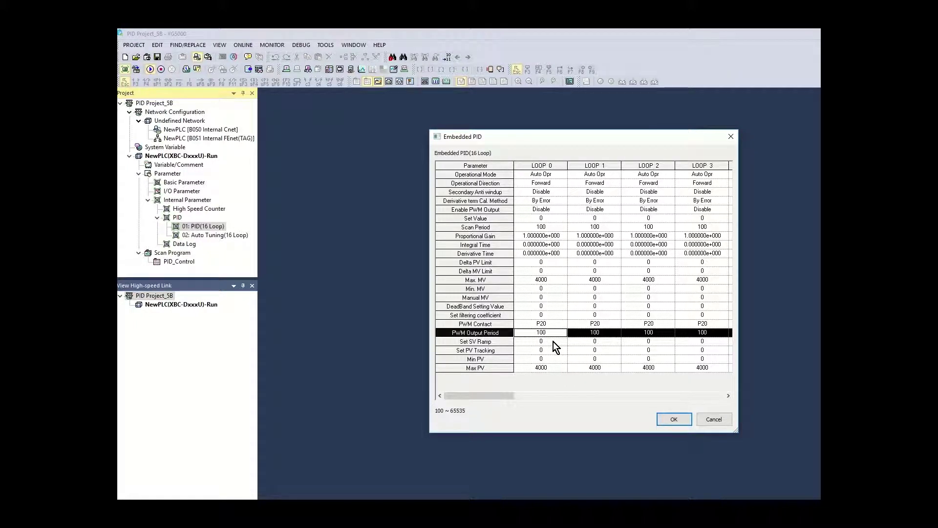
left_click(553, 342)
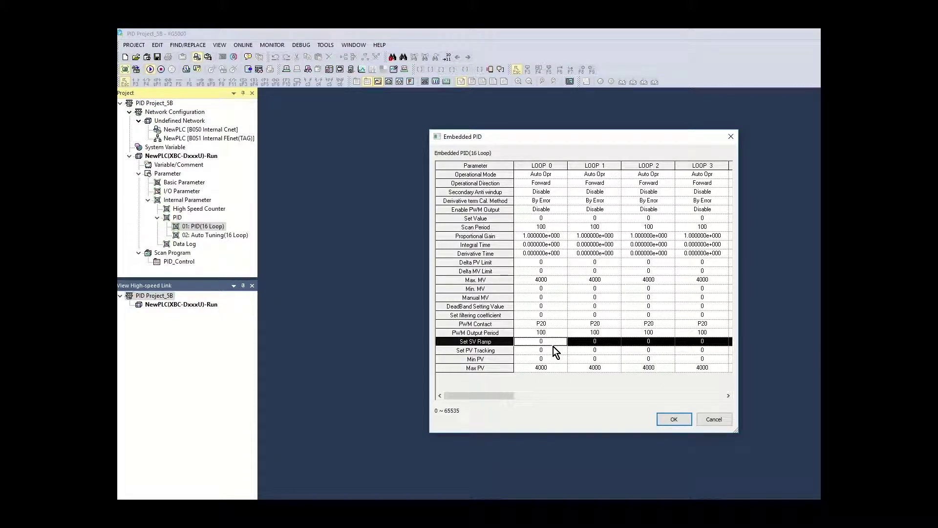
left_click(553, 350)
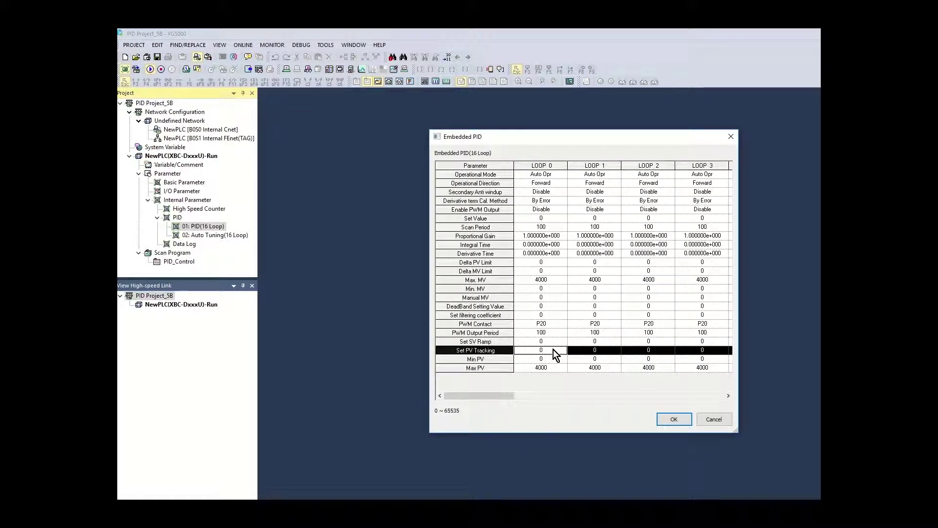
left_click(555, 359)
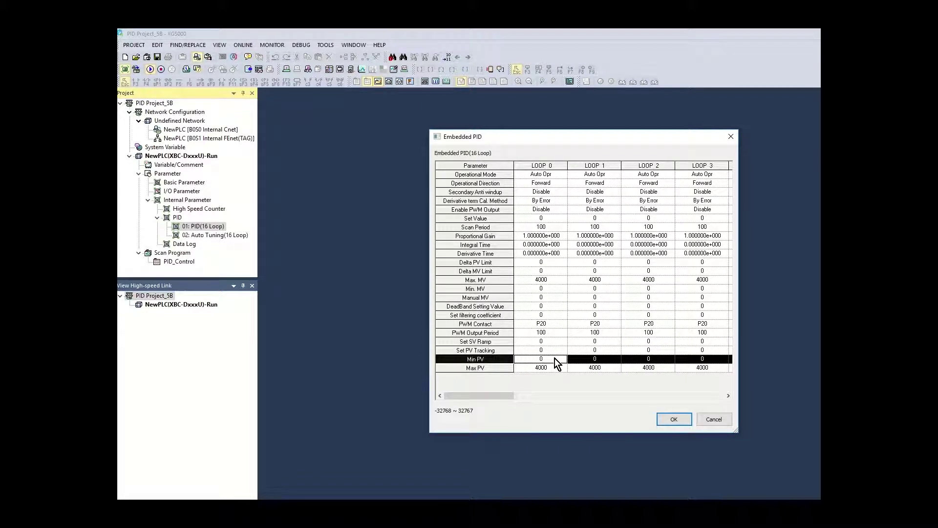
left_click(556, 367)
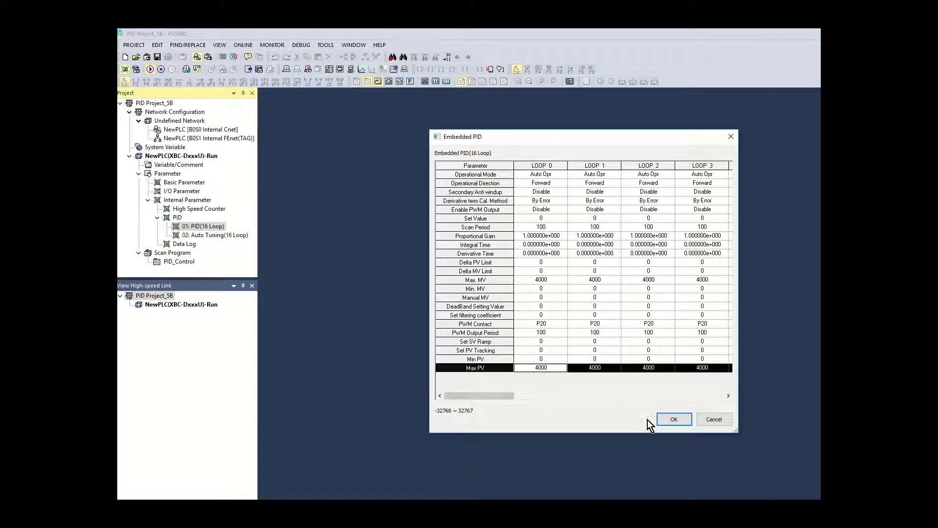
Confirm the Embedded PID settings, open Auto Tuning (16 Loop), and review LOOP 0's rows.
left_click(665, 419)
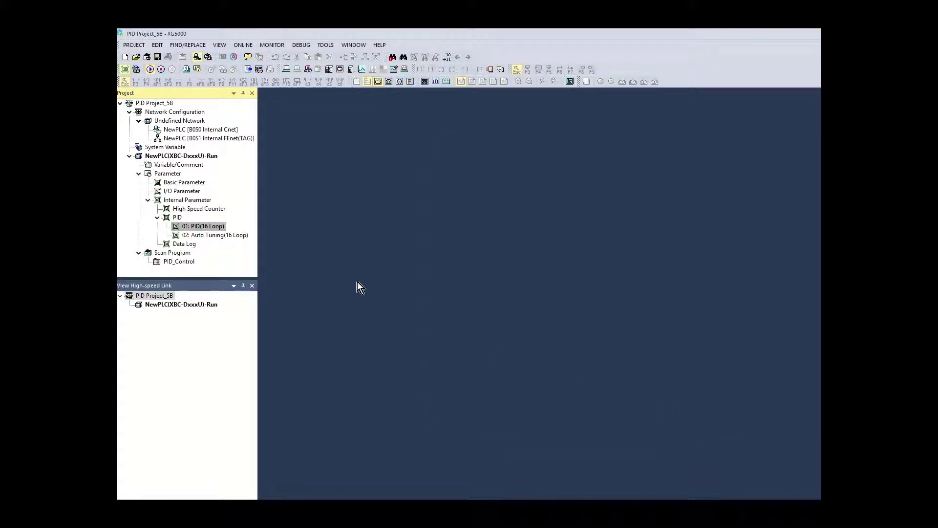
double_click(238, 237)
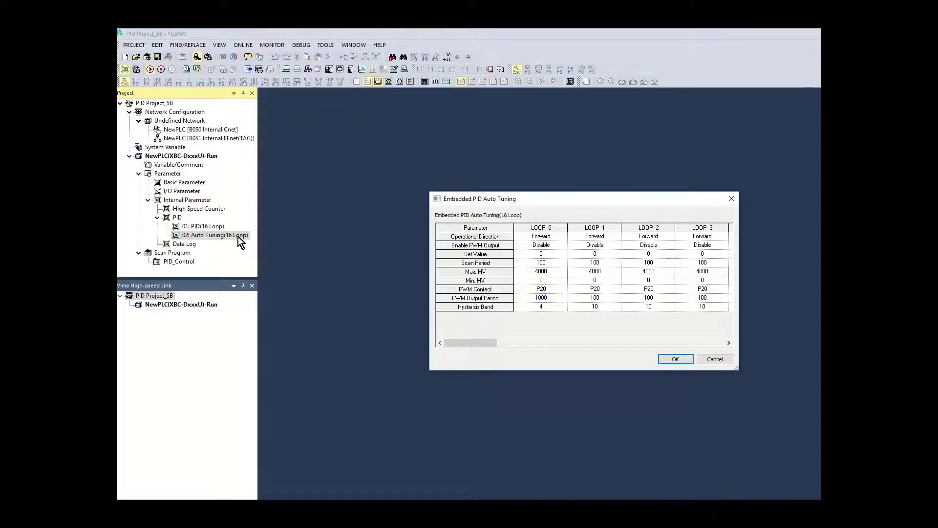
left_click(533, 237)
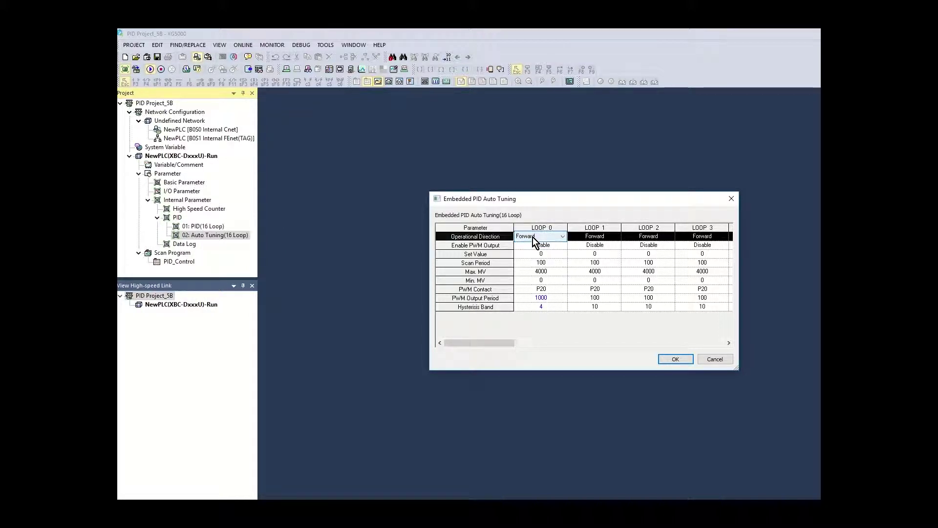
double_click(540, 248)
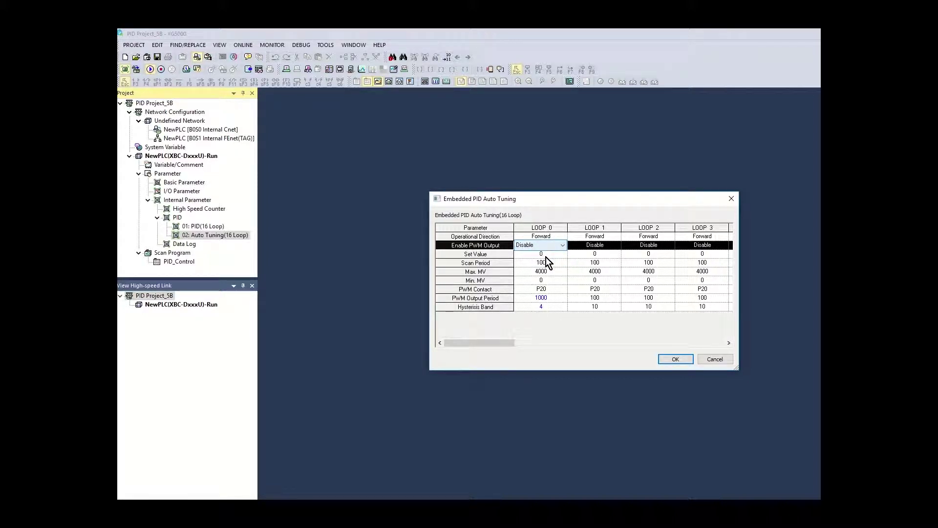
left_click(546, 256)
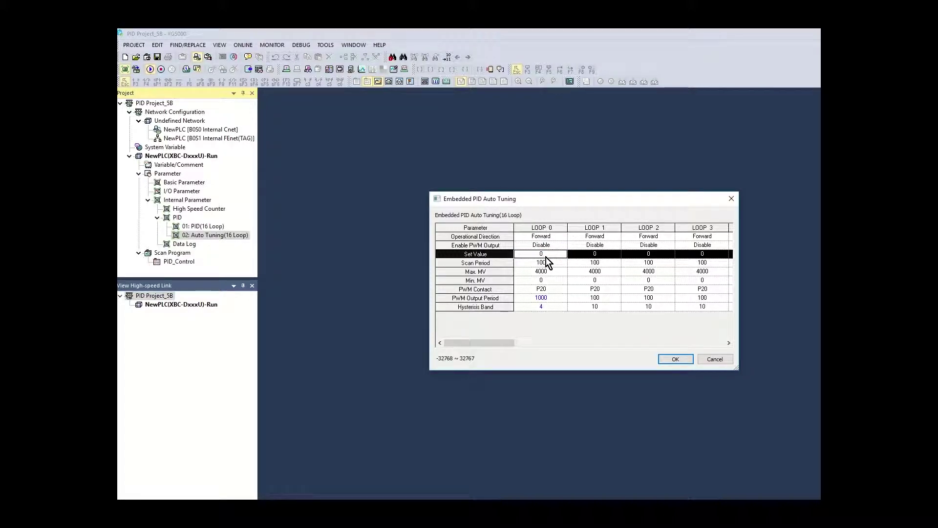
left_click(549, 265)
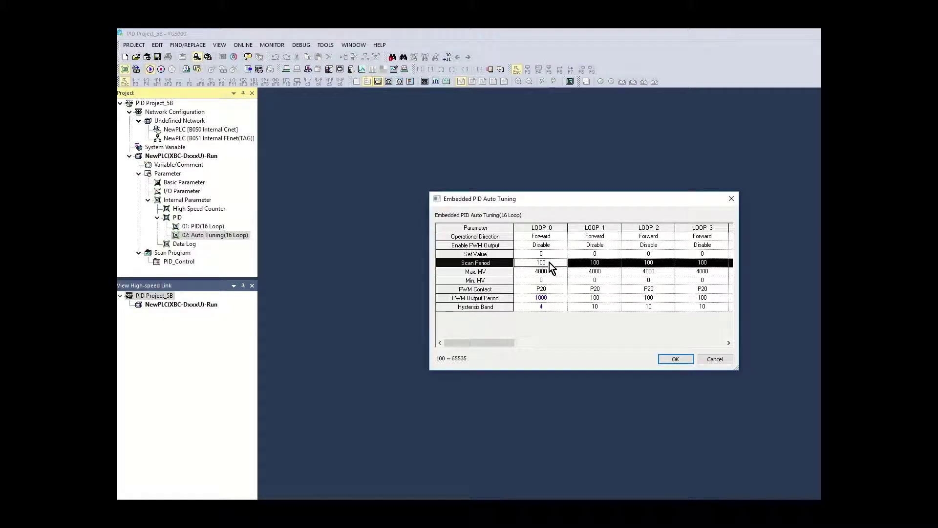
left_click(551, 271)
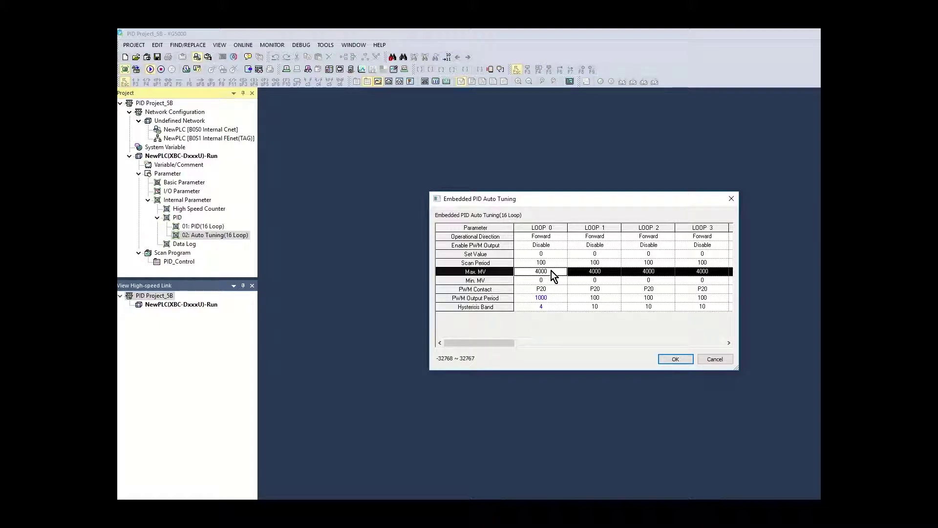
left_click(555, 283)
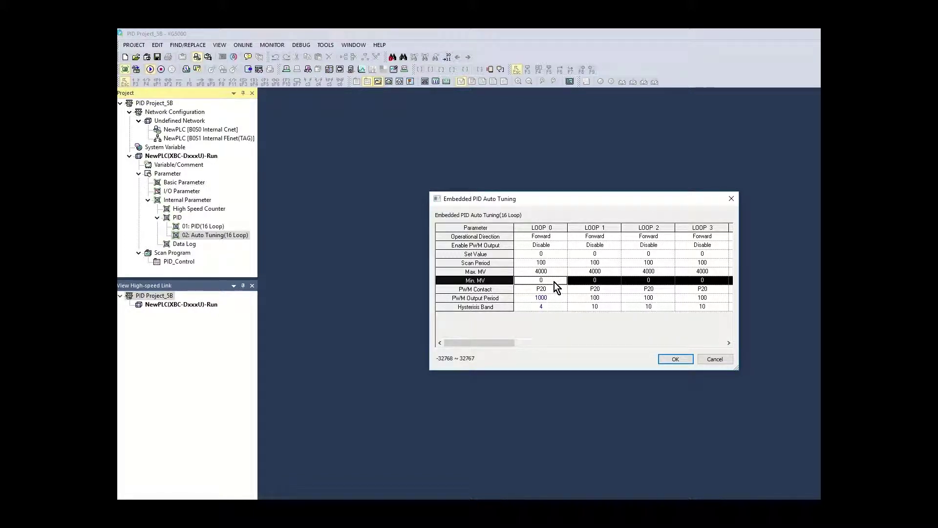
Keep P20 as LOOP 0's PWM contact, set PWM output period 100 and hysteresis band 10, and apply.
left_click(556, 291)
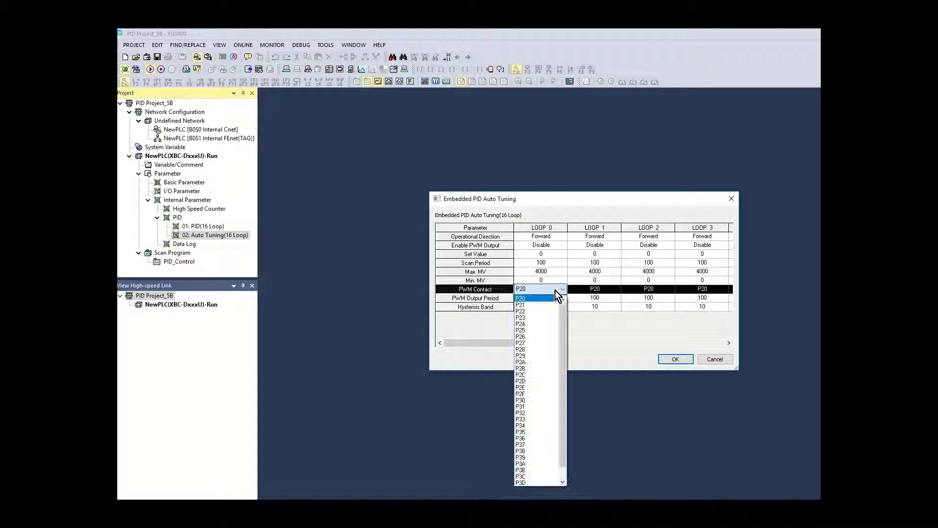
left_click(555, 296)
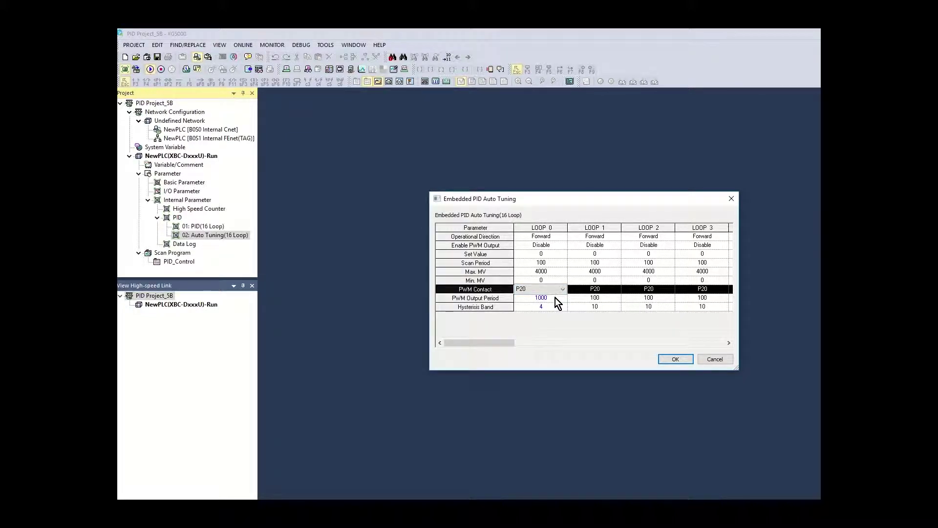
left_click(555, 298)
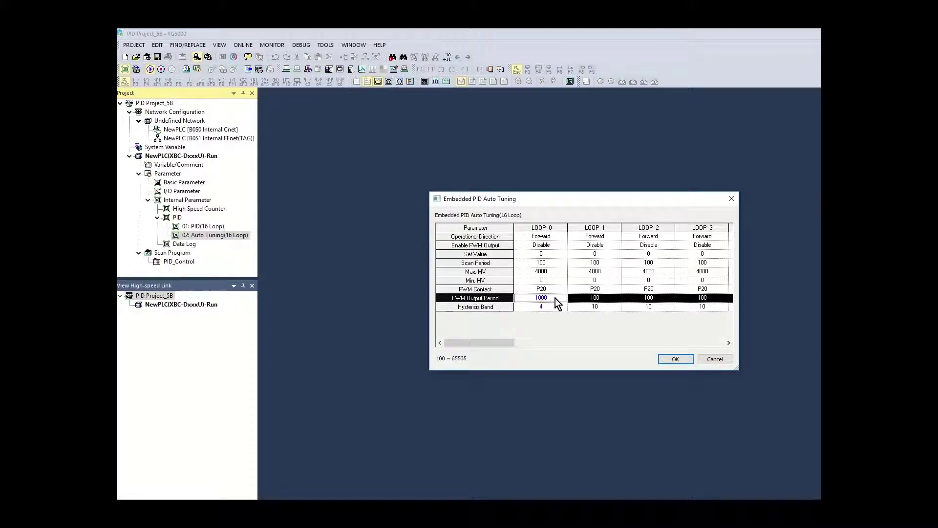
type("100")
key("Return")
left_click(552, 308)
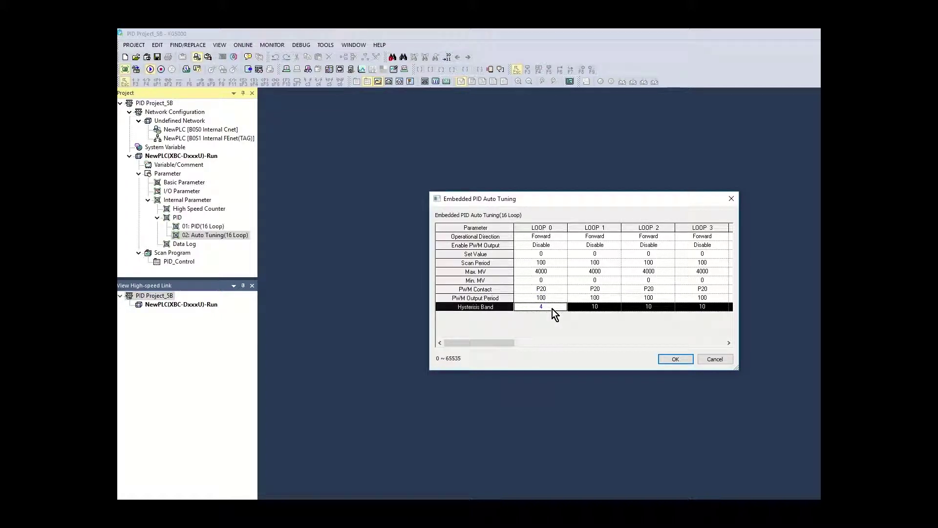
type("10")
left_click(675, 359)
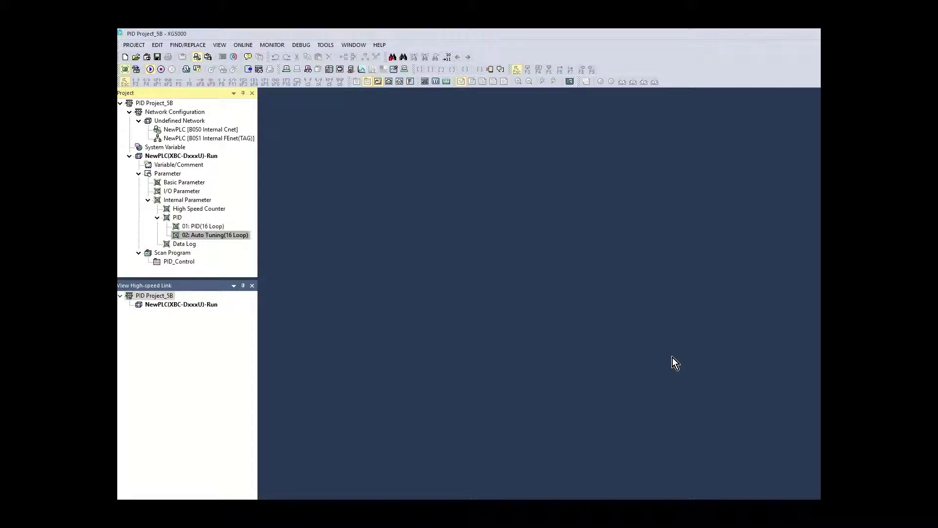
Write the comments, parameters and program to the PLC using ONLINE > Write.
left_click(242, 45)
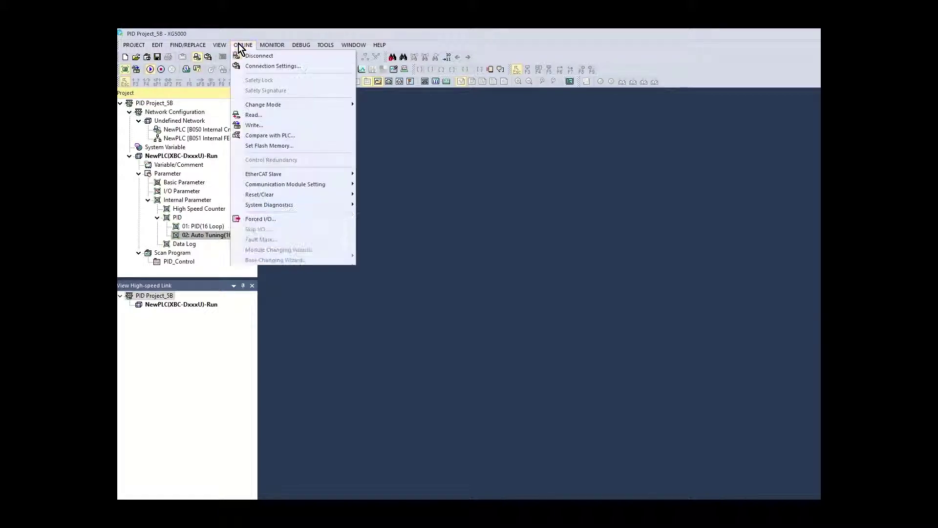
left_click(258, 128)
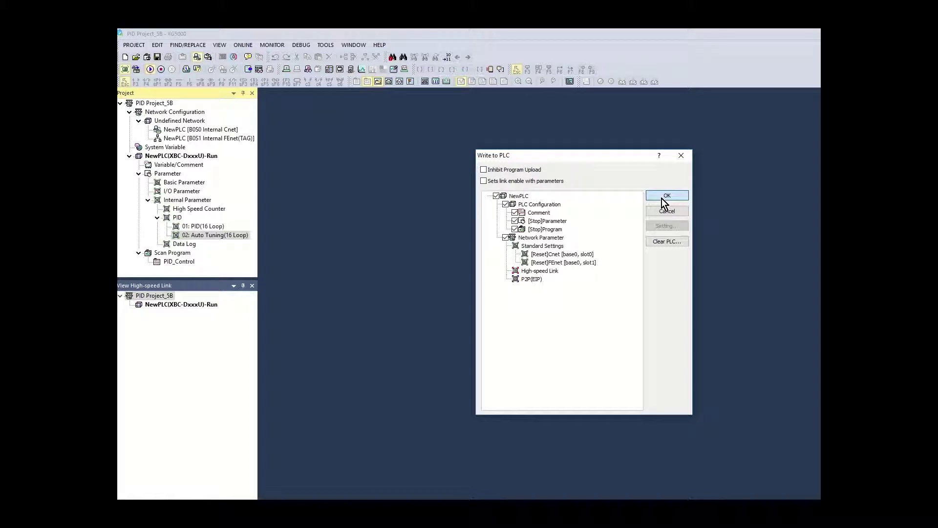
left_click(133, 47)
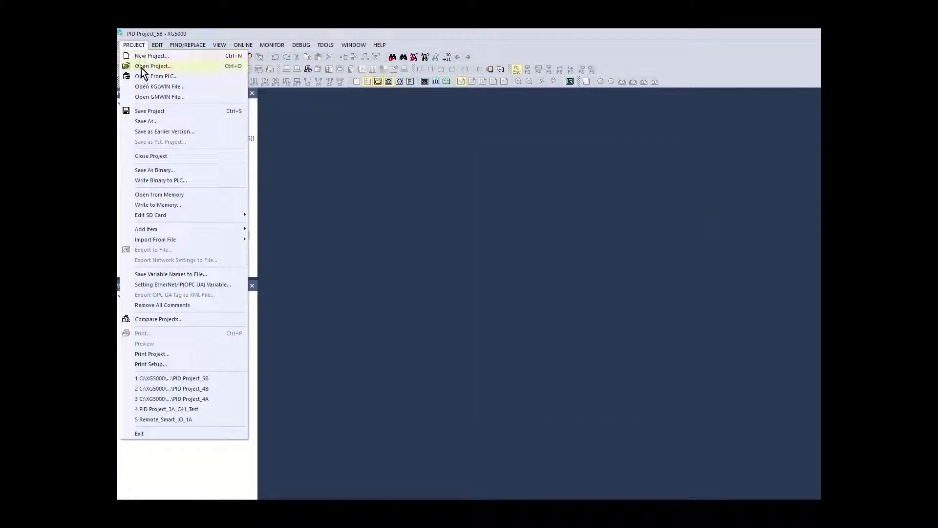